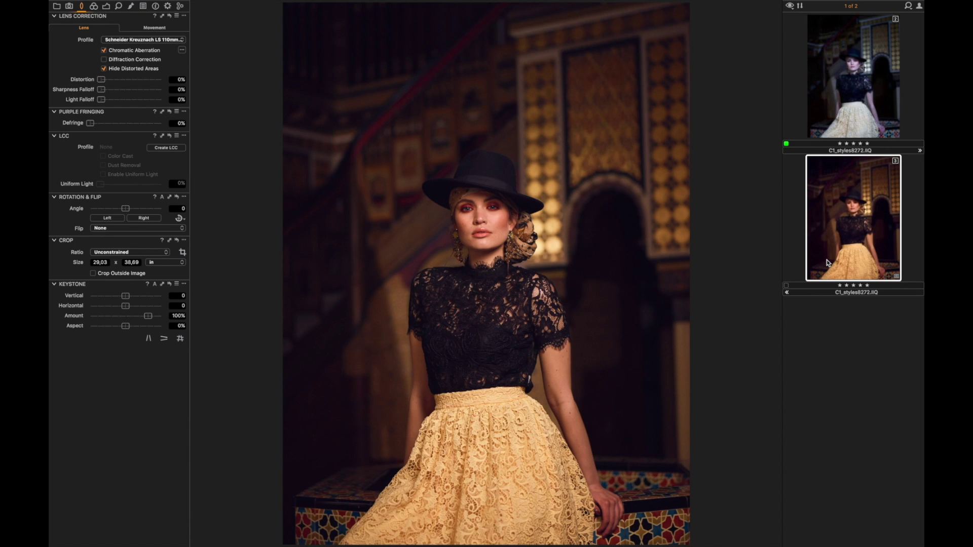
- Select the cool, unedited variant of the portrait and set its white balance mode to Daylight
left_click(832, 70)
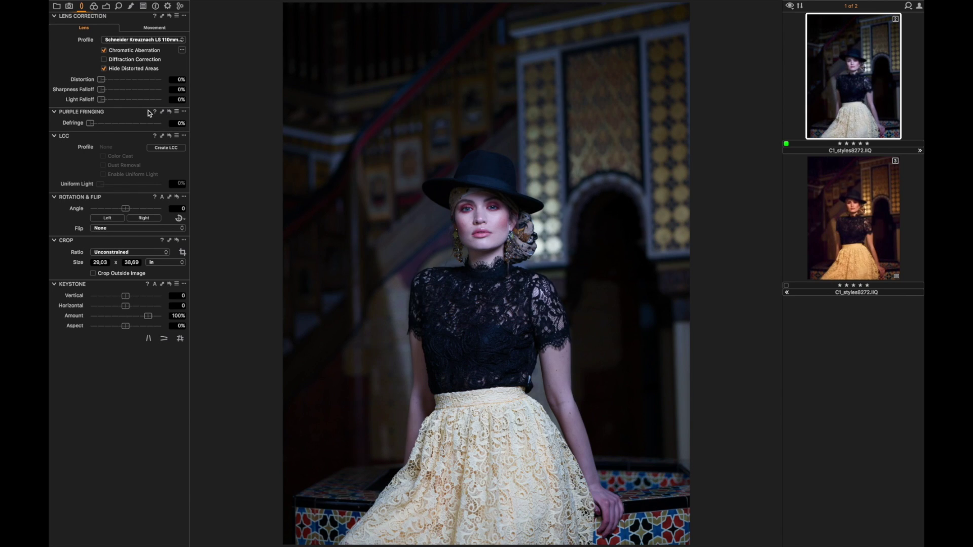
left_click(95, 6)
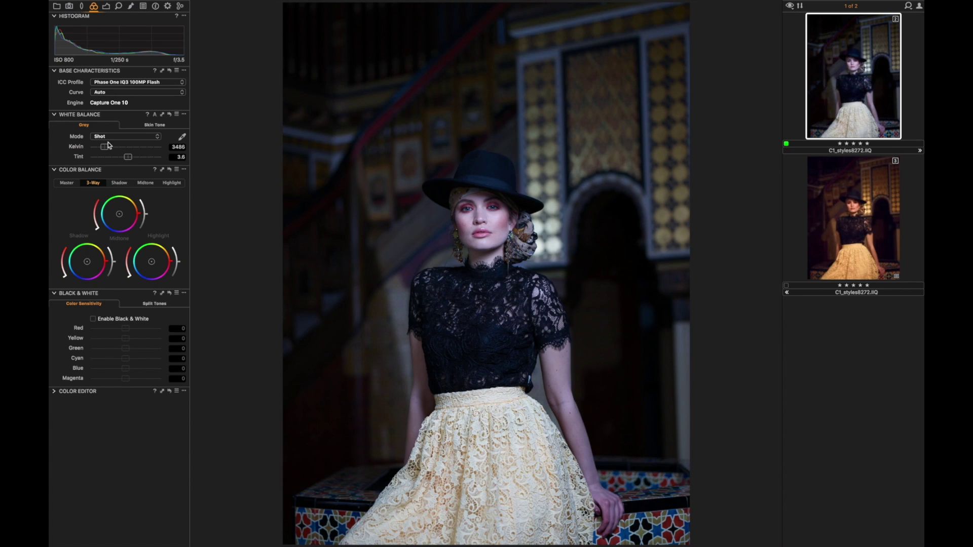
left_click(107, 6)
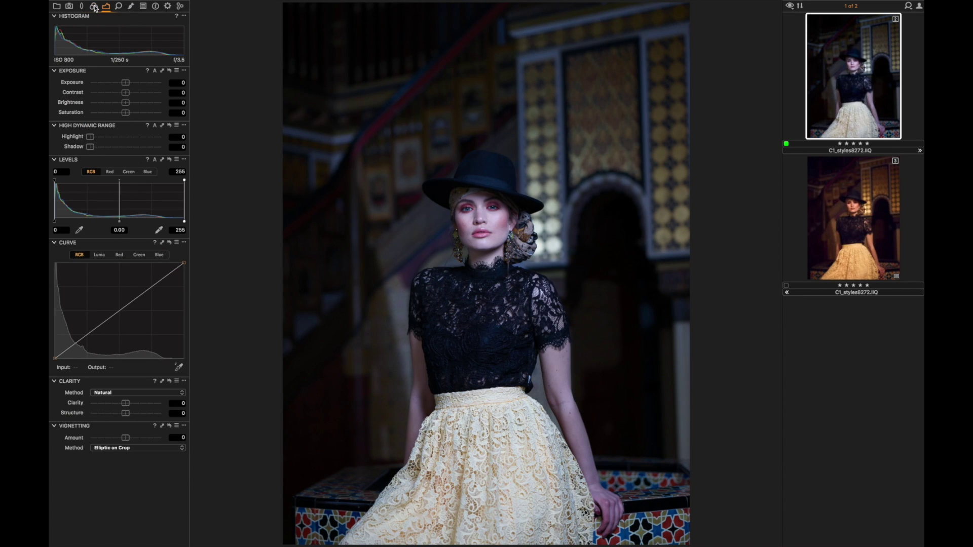
left_click(94, 7)
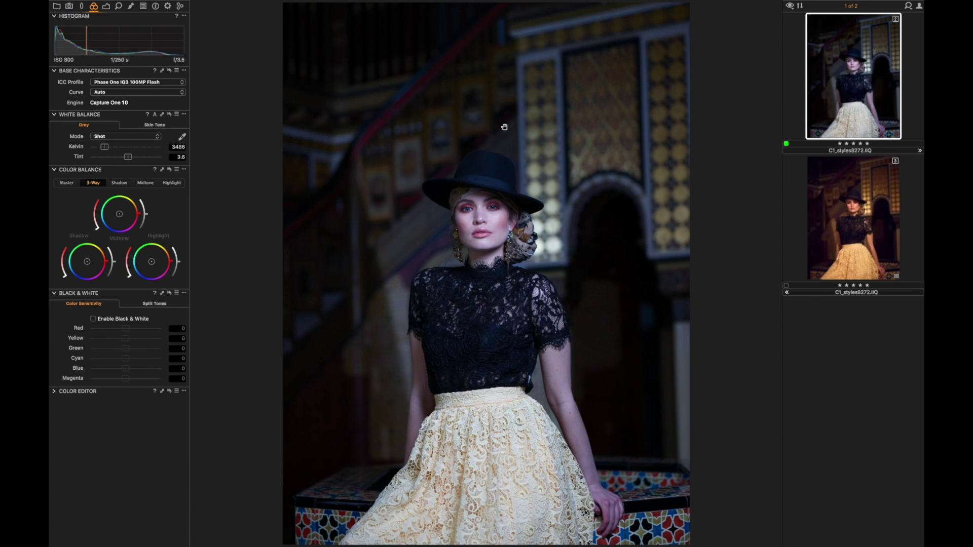
left_click(130, 137)
left_click(122, 146)
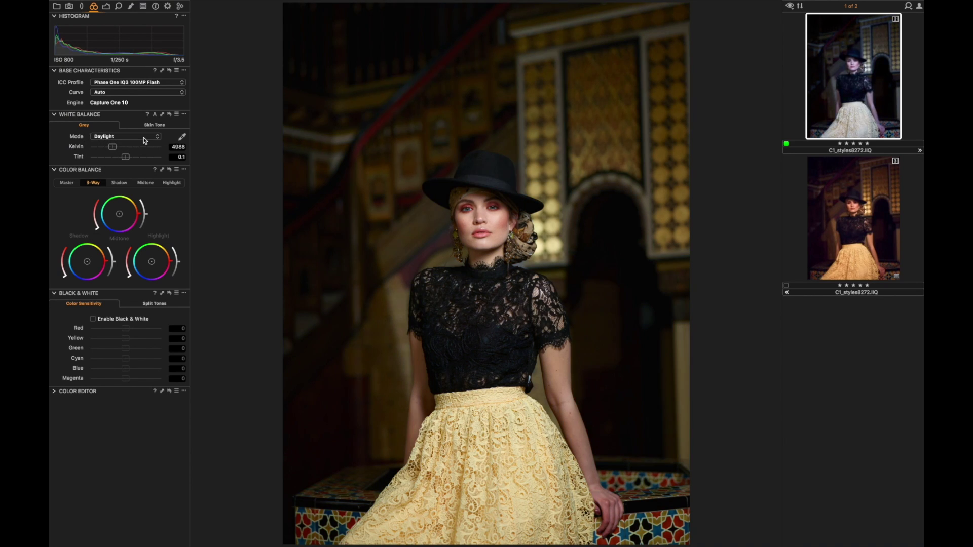
- Try the Tungsten and Flash white balance modes on the portrait and return to Daylight
left_click(133, 137)
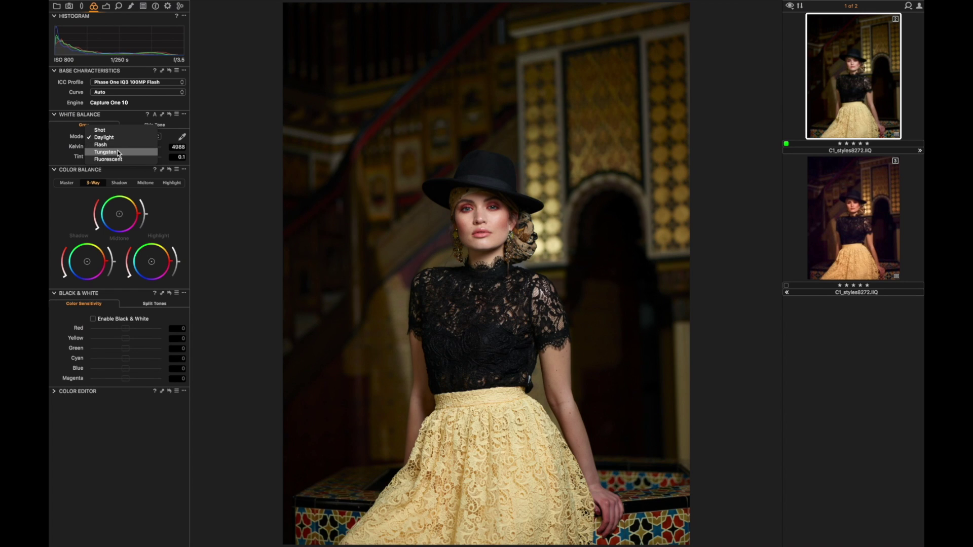
left_click(119, 152)
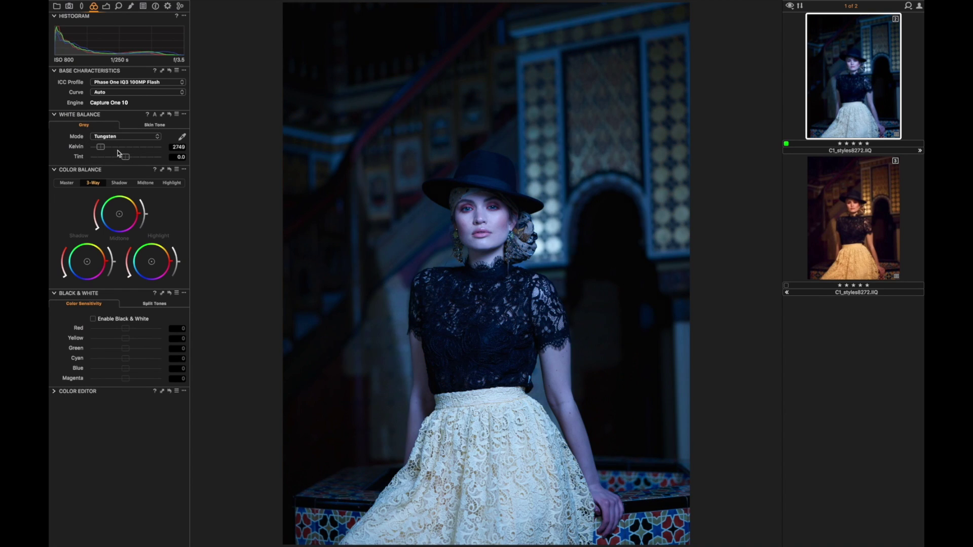
left_click(125, 142)
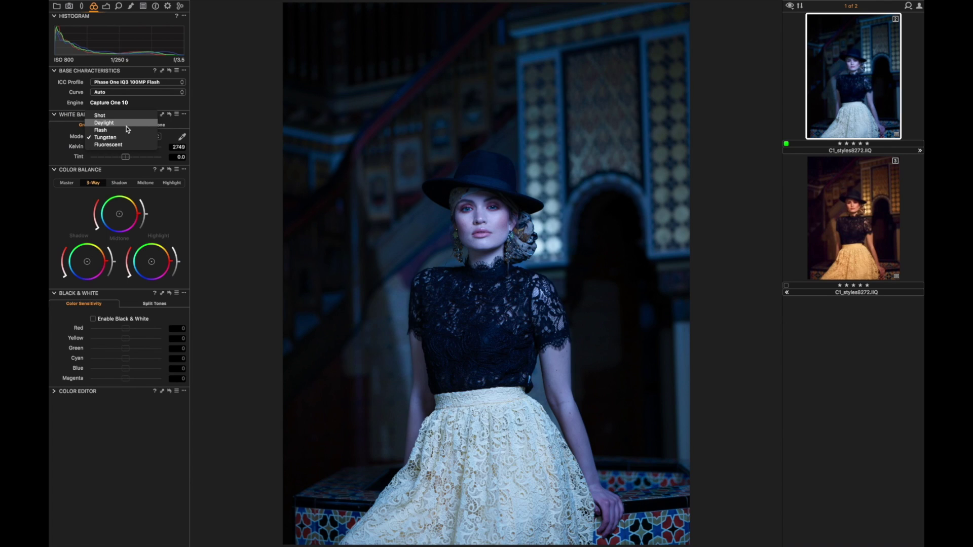
left_click(125, 127)
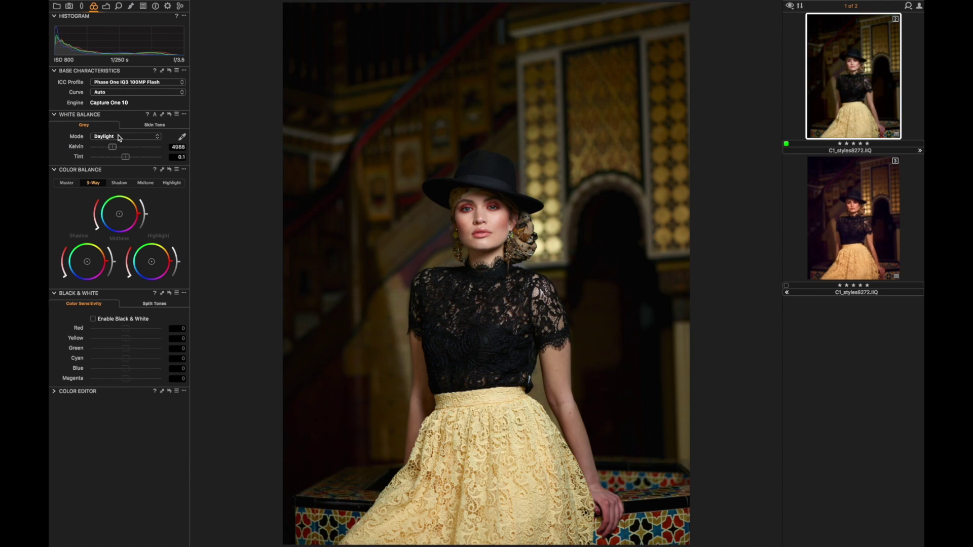
left_click(119, 137)
left_click(114, 145)
left_click(121, 137)
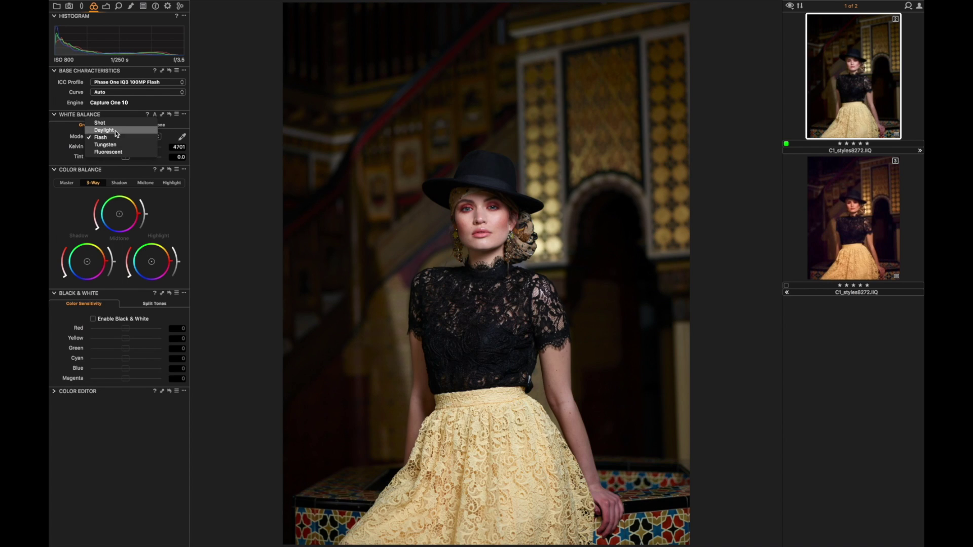
left_click(116, 131)
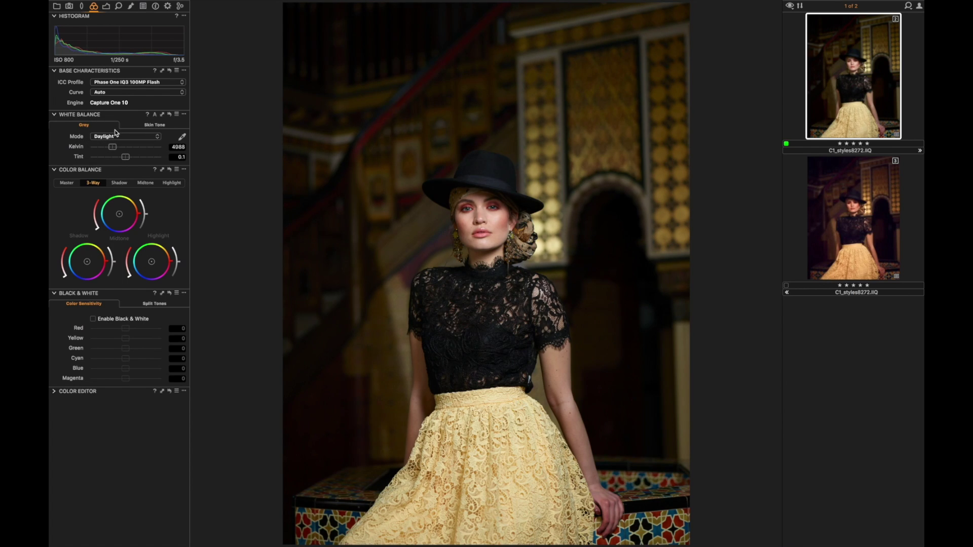
- Set the exposure to -0.04, contrast to 3, saturation to 9 and highlight recovery to 31
left_click(107, 8)
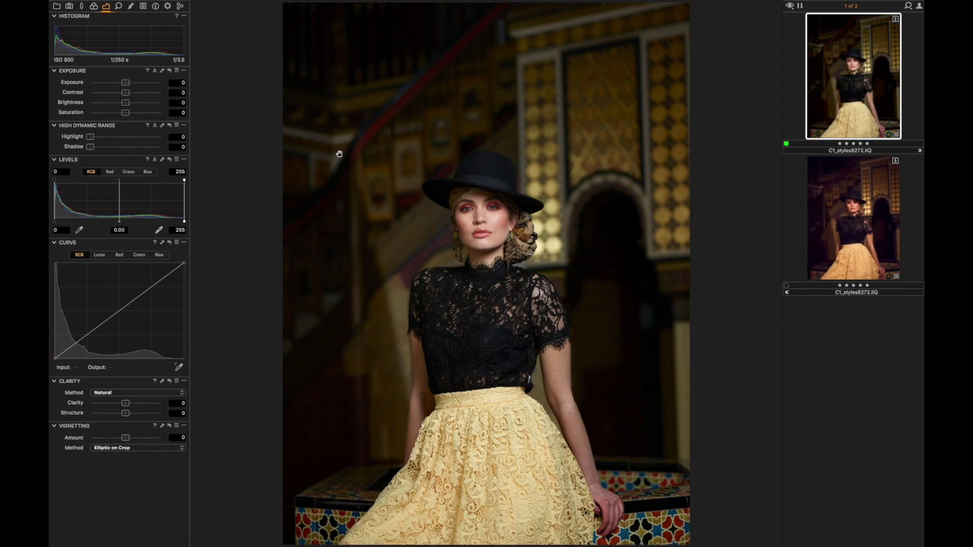
left_click(123, 93)
left_click_drag(124, 95, 126, 88)
left_click(126, 85)
left_click(126, 87)
left_click_drag(126, 88, 127, 116)
left_click(112, 137)
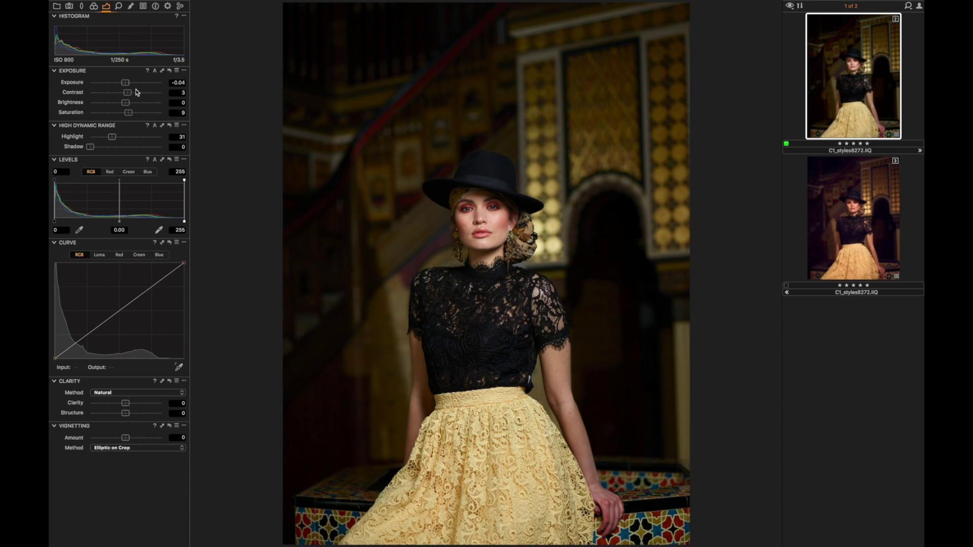
- Warm the white balance by setting Kelvin to 5176 and tint to 3.2
left_click(93, 7)
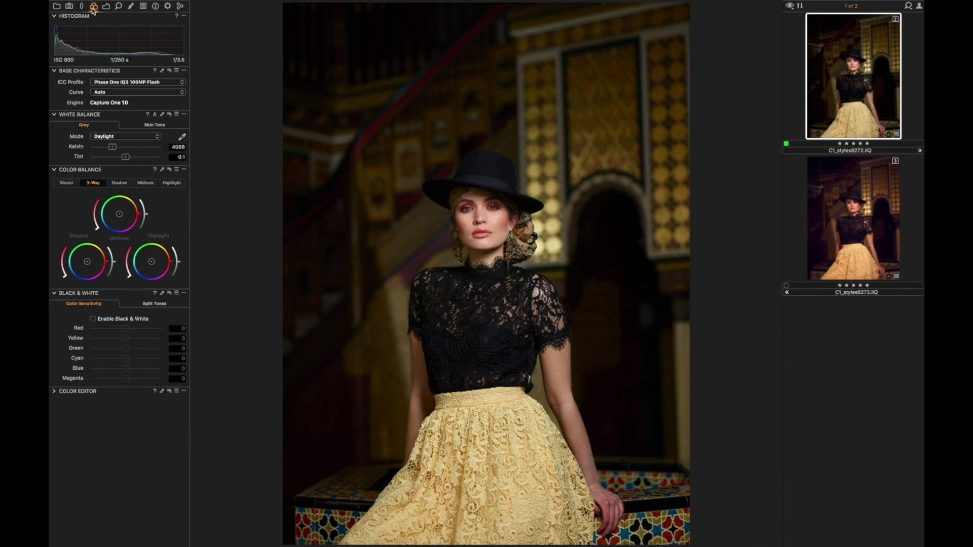
left_click(114, 147)
left_click_drag(116, 147, 114, 147)
left_click(112, 147)
left_click_drag(113, 147, 114, 147)
left_click_drag(126, 161, 130, 160)
- Tint the midtones orange and the shadows purple with the 3-way color balance, and raise the white balance tint to 5.6
left_click_drag(98, 231, 98, 226)
left_click_drag(94, 224, 93, 219)
left_click_drag(106, 263, 61, 270)
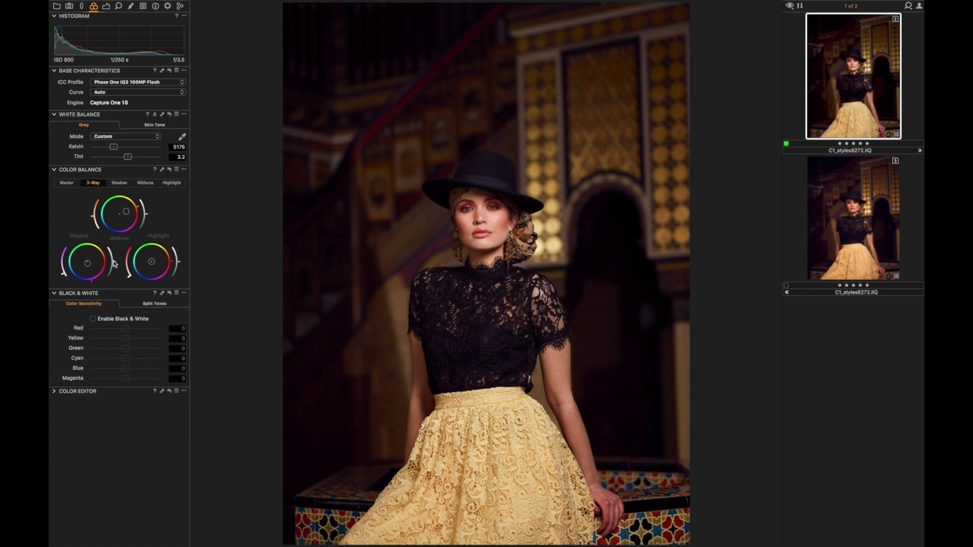
left_click_drag(148, 217, 181, 265)
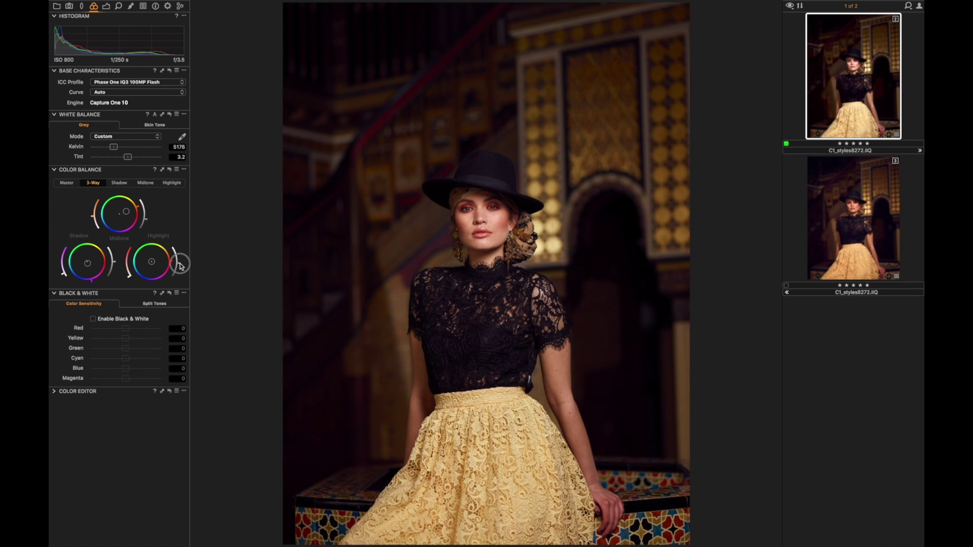
left_click_drag(116, 264, 116, 264)
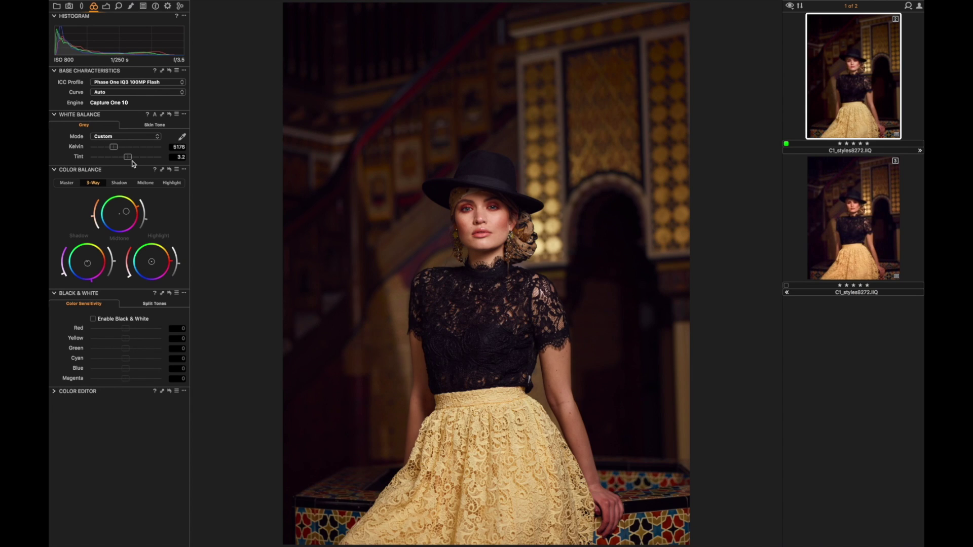
left_click_drag(128, 159, 132, 160)
left_click_drag(63, 275, 93, 284)
- Set the sharpening amount to 210 and radius to 0.9, judging the effect on the model's face
left_click(119, 7)
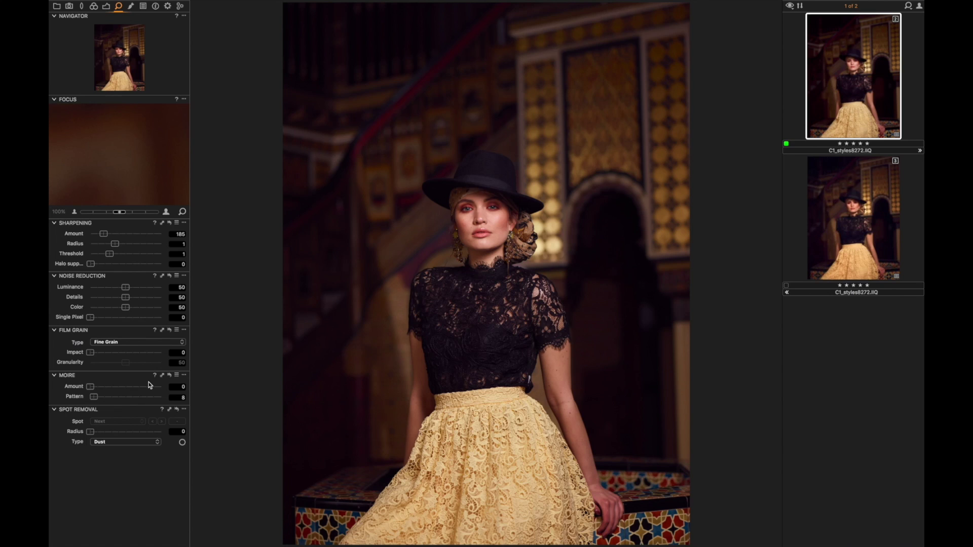
left_click(476, 209)
left_click(476, 209)
left_click(475, 209)
left_click(534, 351)
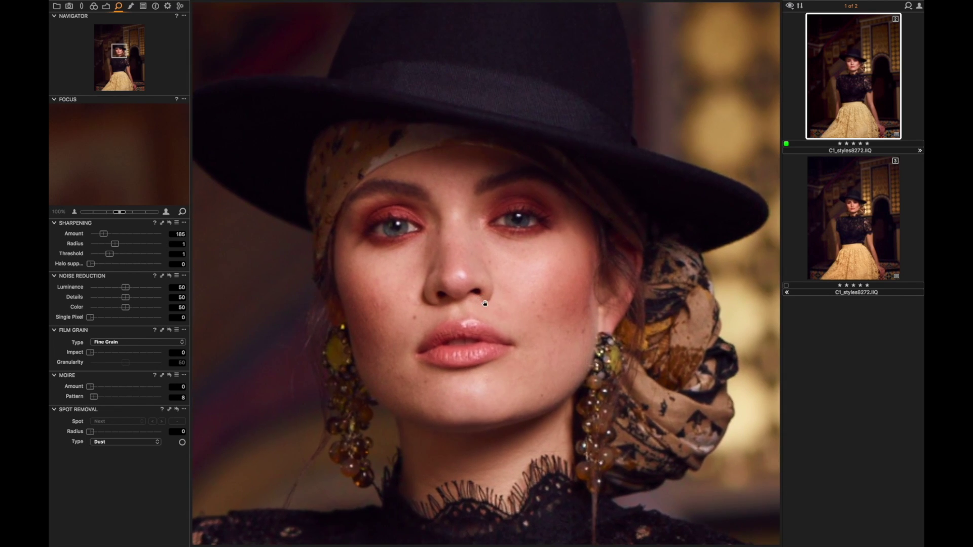
left_click(524, 226)
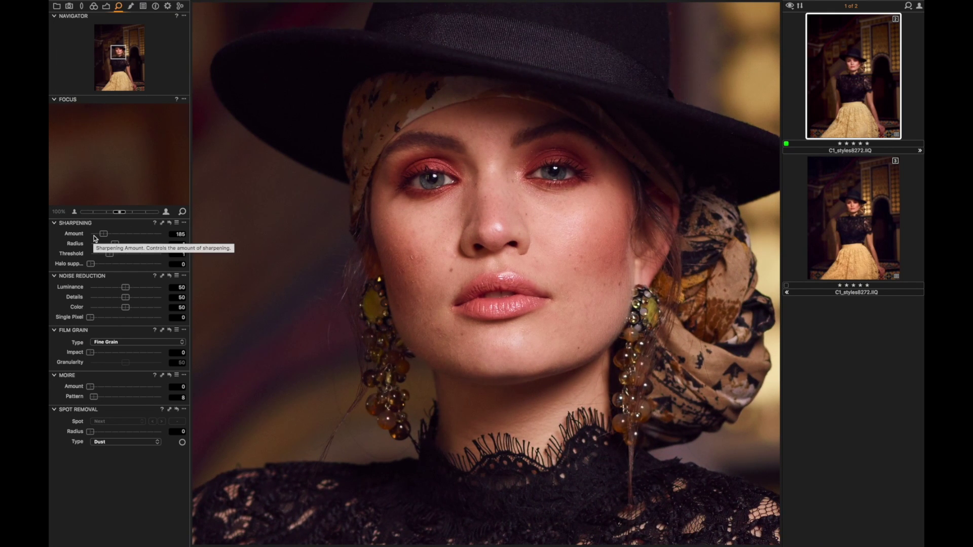
left_click_drag(453, 237, 424, 243)
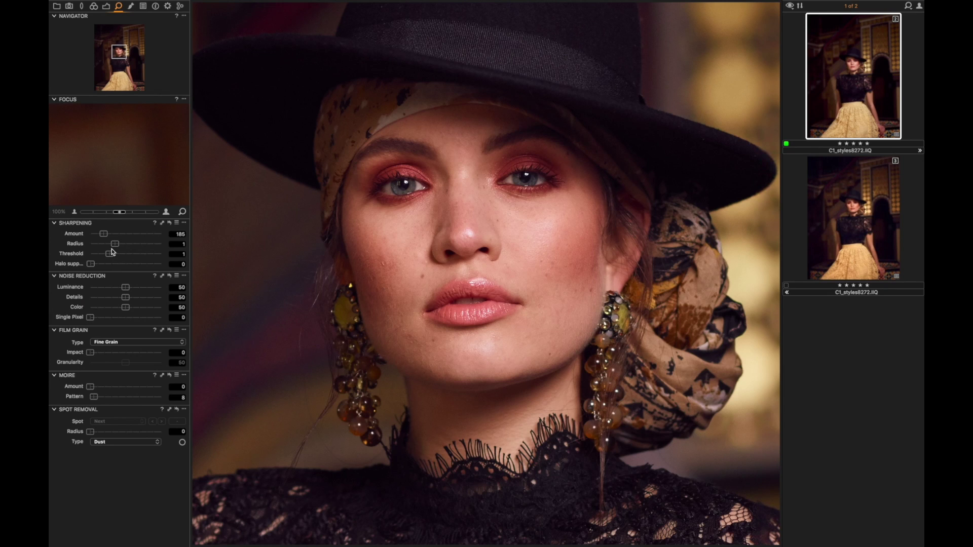
left_click_drag(102, 234, 105, 235)
left_click_drag(338, 231, 367, 231)
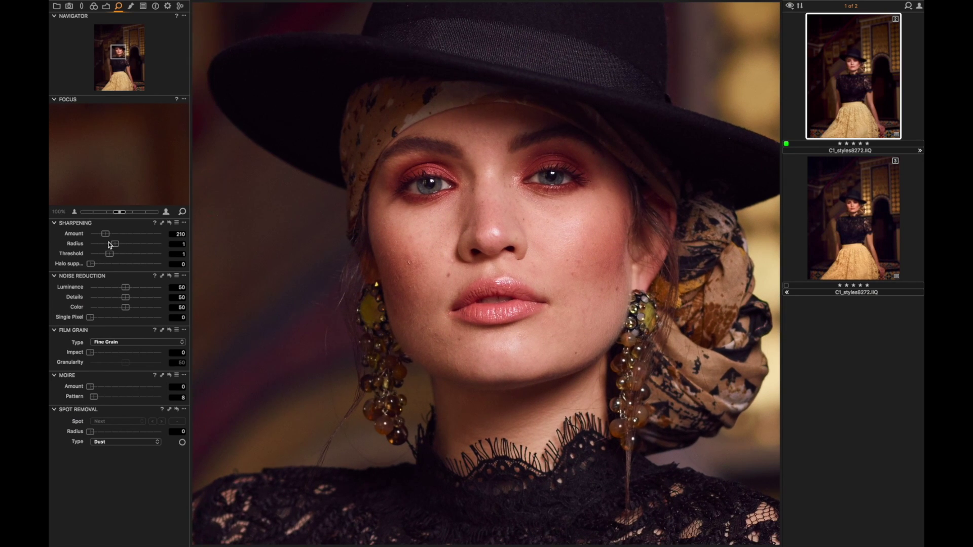
left_click_drag(119, 247, 115, 249)
mouse_move(597, 273)
left_mouse_down()
mouse_move(533, 283)
mouse_move(584, 272)
left_mouse_up()
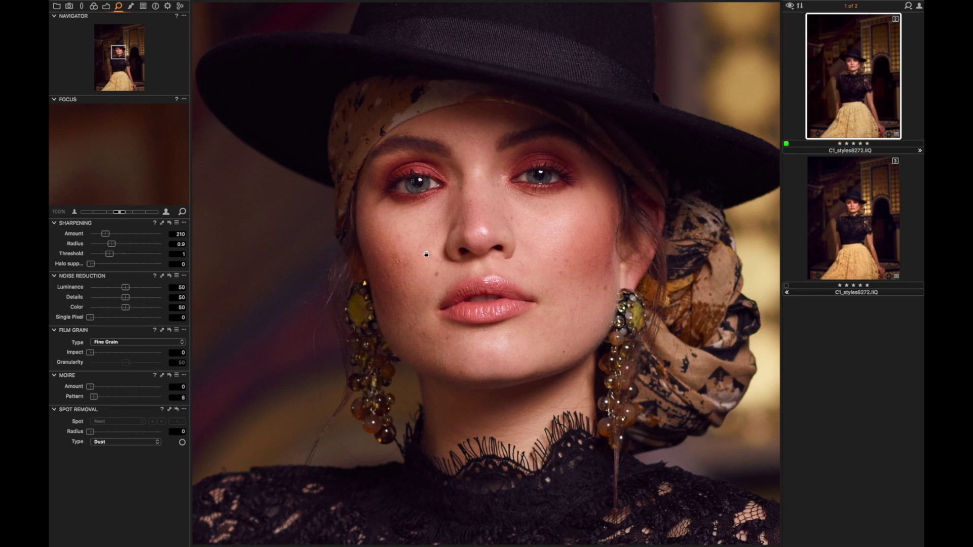
left_click_drag(491, 262, 489, 263)
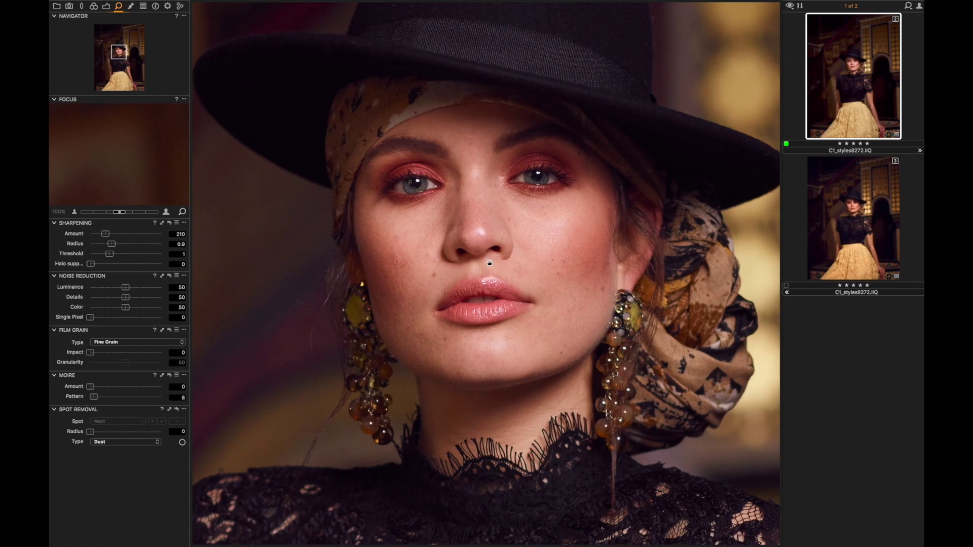
- Add Silver Rich film grain with an impact of 15 and a granularity of 58
left_click(102, 343)
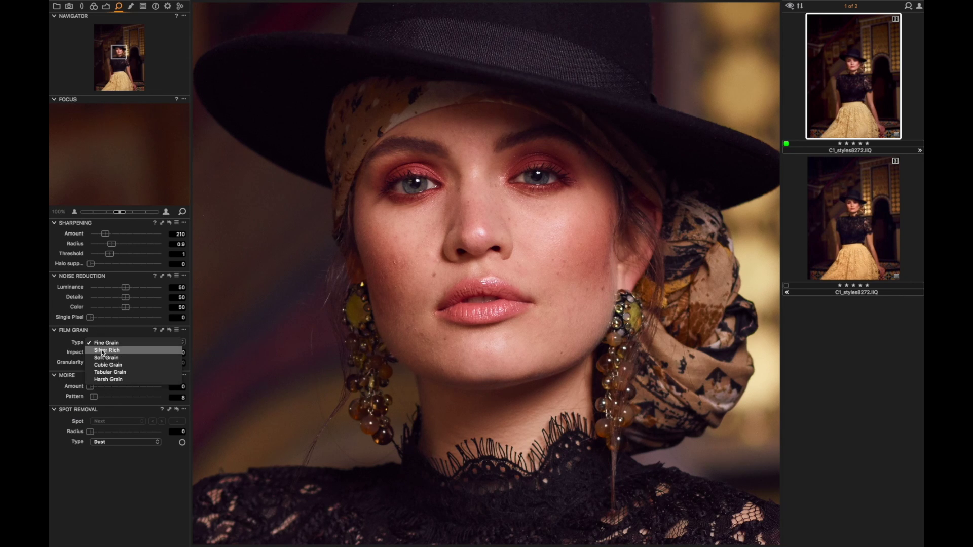
left_click(102, 350)
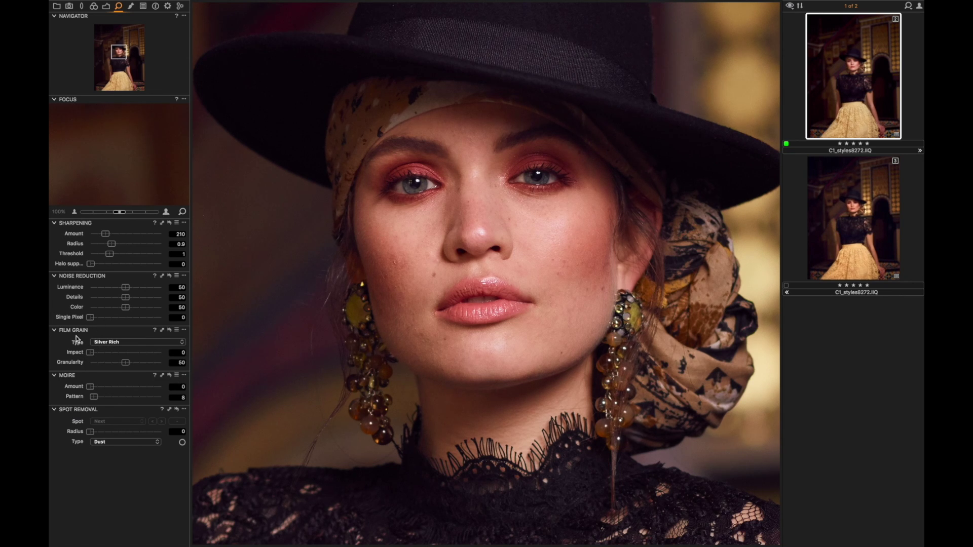
left_click_drag(90, 353, 107, 350)
left_click(117, 344)
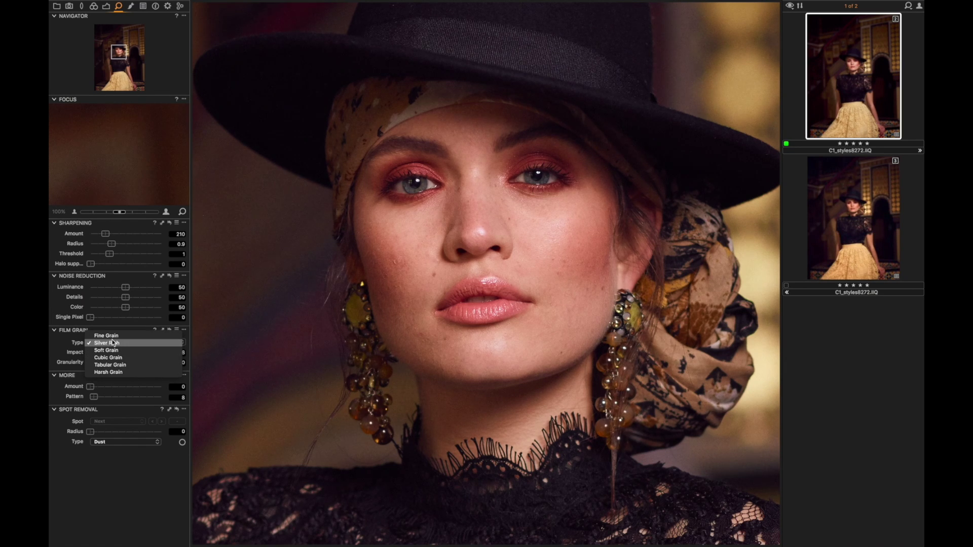
left_click(112, 343)
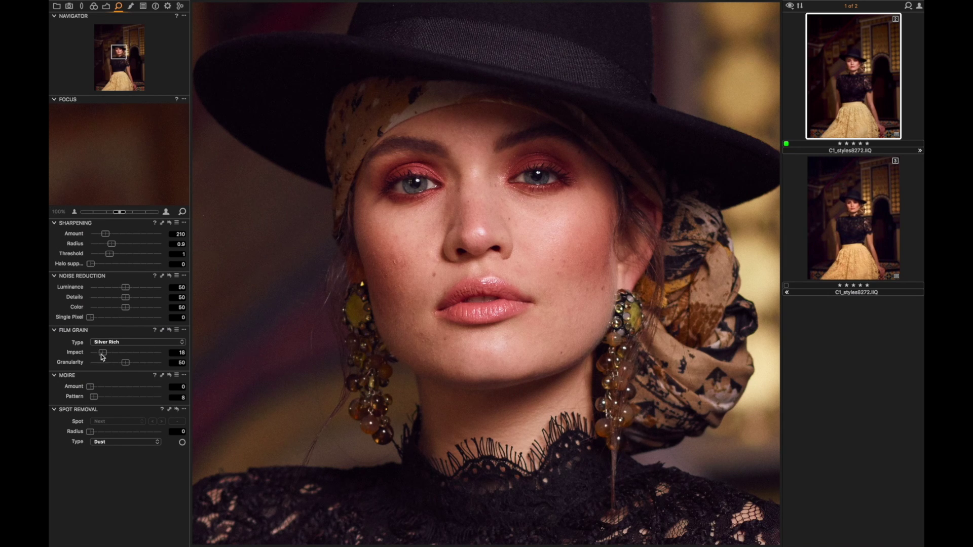
left_click_drag(103, 355, 134, 367)
left_click(416, 277)
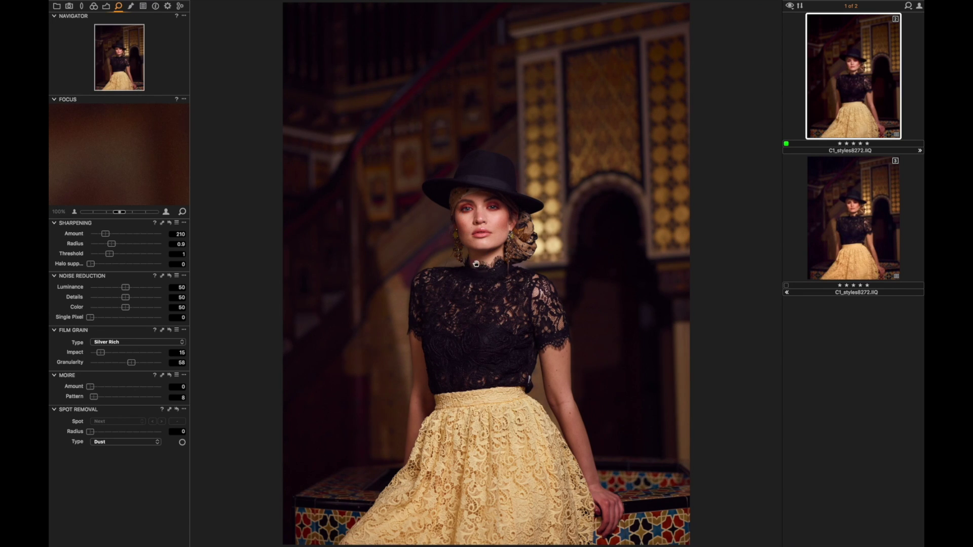
- Create a new local adjustment layer named FACE
left_click(487, 220)
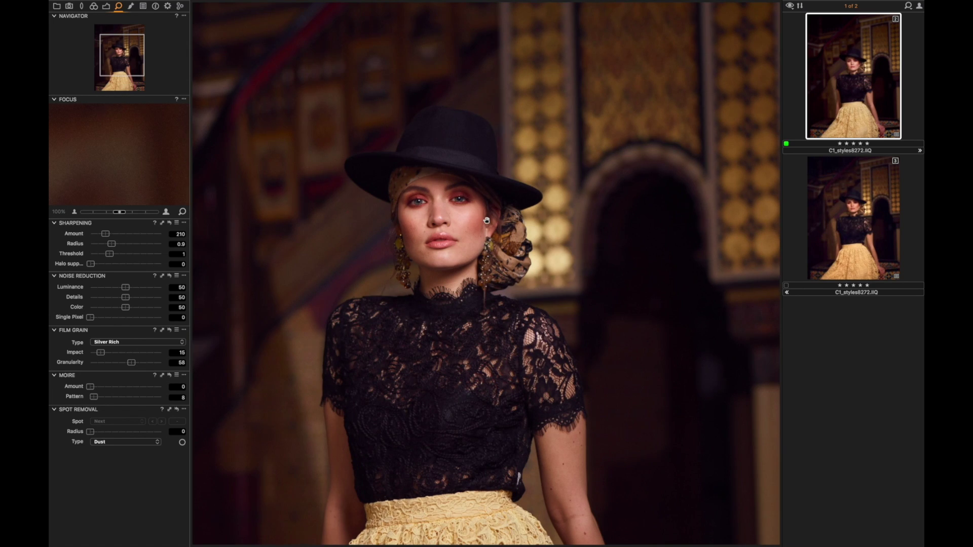
left_click(130, 7)
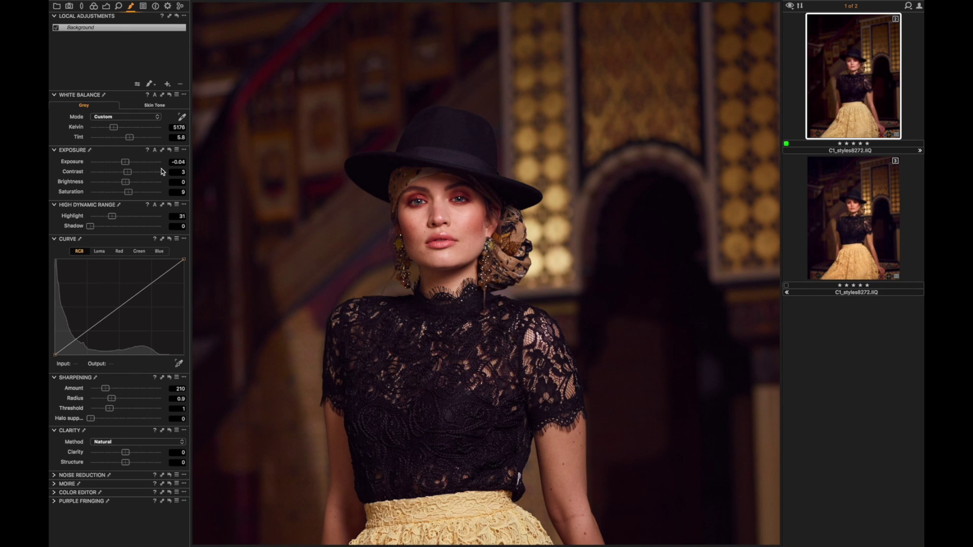
left_click(166, 84)
type("FACE")
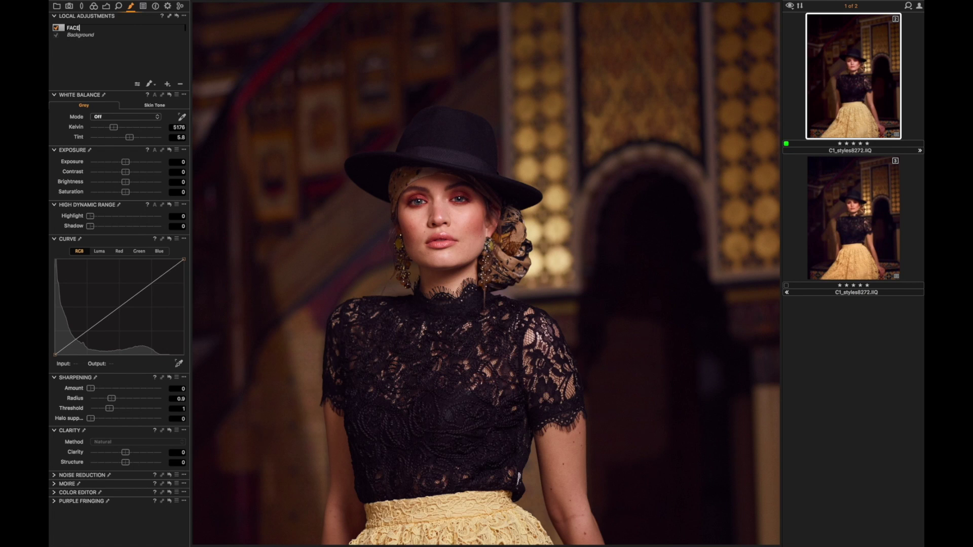
- Paint the FACE layer's mask over the woman's face with the mask brush
mouse_move(491, 2)
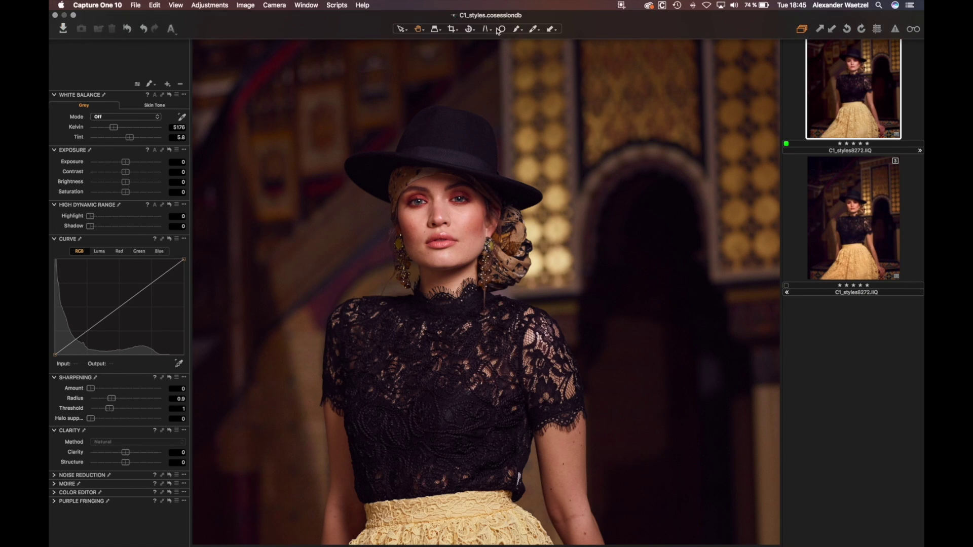
left_click(516, 28)
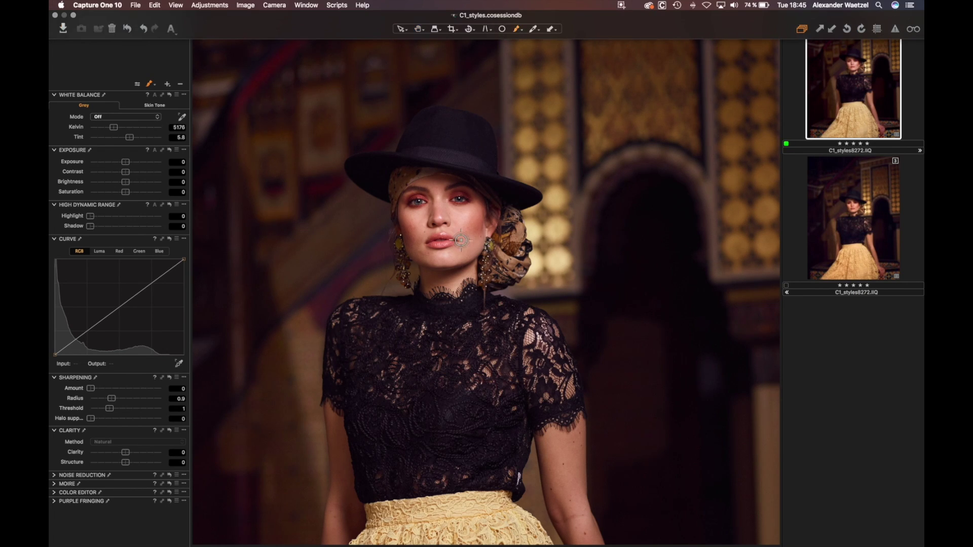
right_click(440, 204)
mouse_move(445, 205)
left_mouse_down()
mouse_move(462, 215)
mouse_move(431, 215)
left_mouse_up()
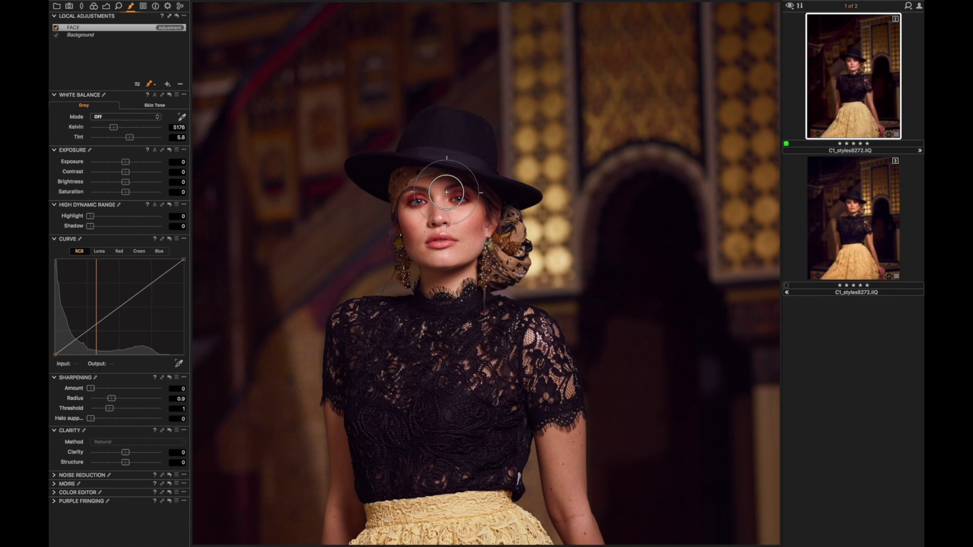
mouse_move(428, 198)
left_mouse_down()
mouse_move(418, 238)
mouse_move(458, 253)
mouse_move(438, 284)
mouse_move(467, 237)
mouse_move(469, 195)
mouse_move(428, 175)
mouse_move(426, 250)
mouse_move(465, 245)
mouse_move(469, 195)
mouse_move(428, 192)
mouse_move(430, 203)
left_mouse_up()
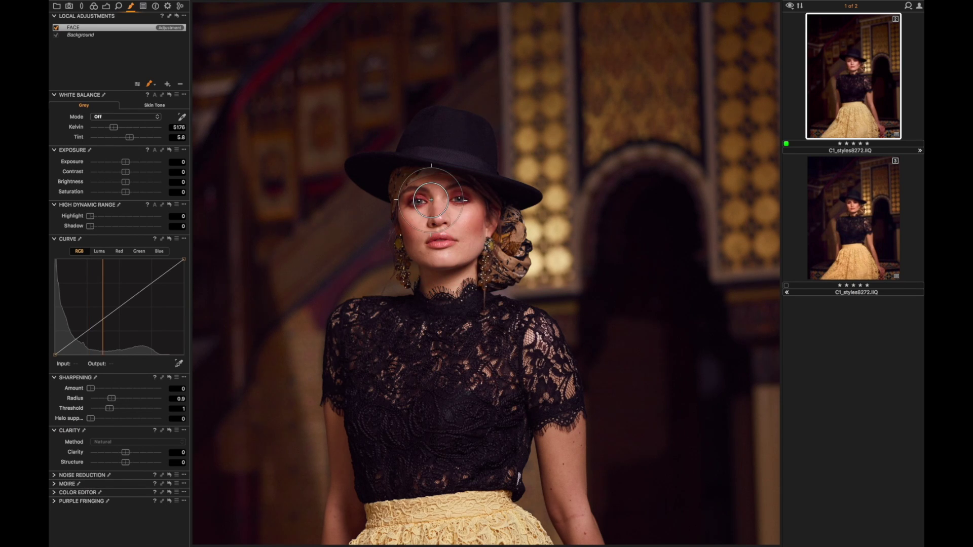
- Set the FACE layer's exposure to -0.38, highlight recovery to 36 and contrast to 7
left_click(127, 163)
left_click_drag(127, 164, 122, 165)
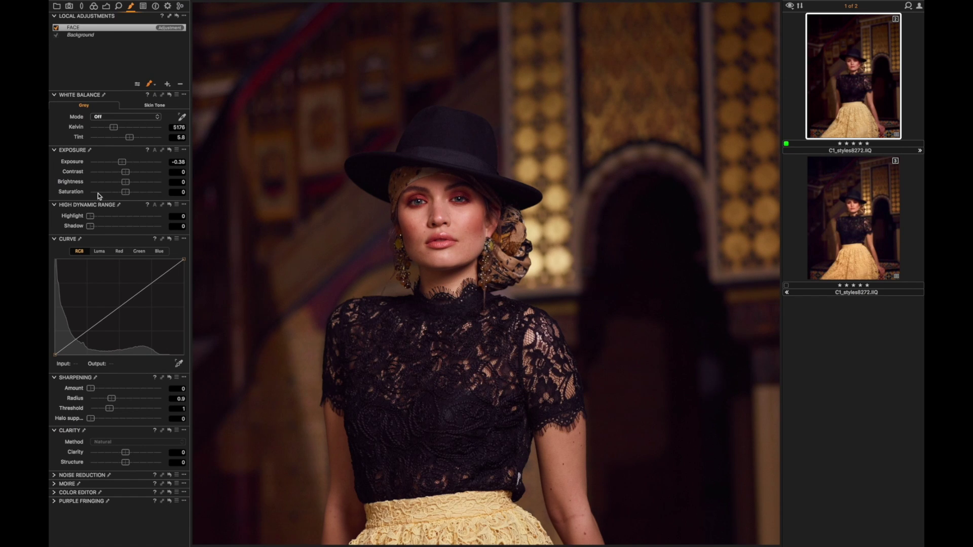
left_click(117, 217)
left_click_drag(125, 172, 129, 173)
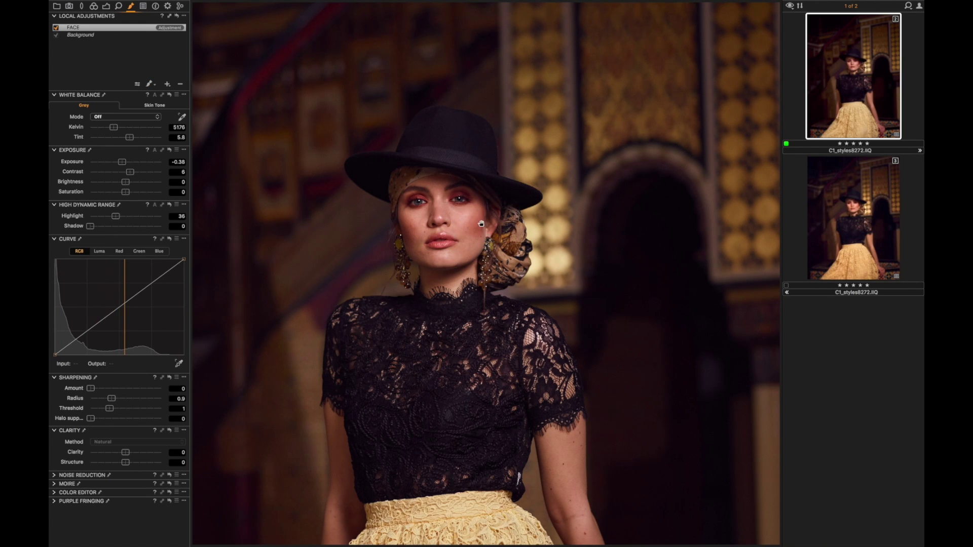
- Create a new local adjustment layer named MAKEUP for the close-up of the woman's face
key("super+0")
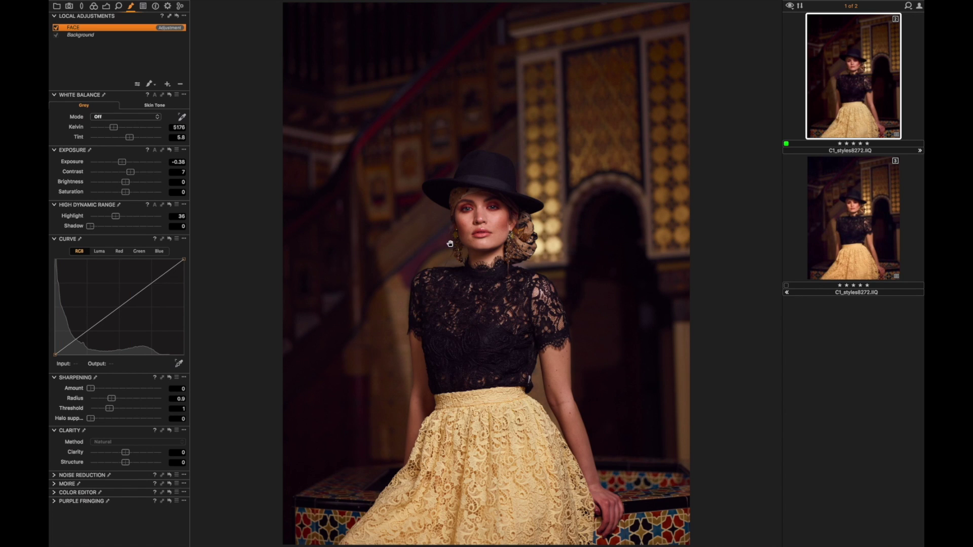
scroll(466, 257, "up", 3)
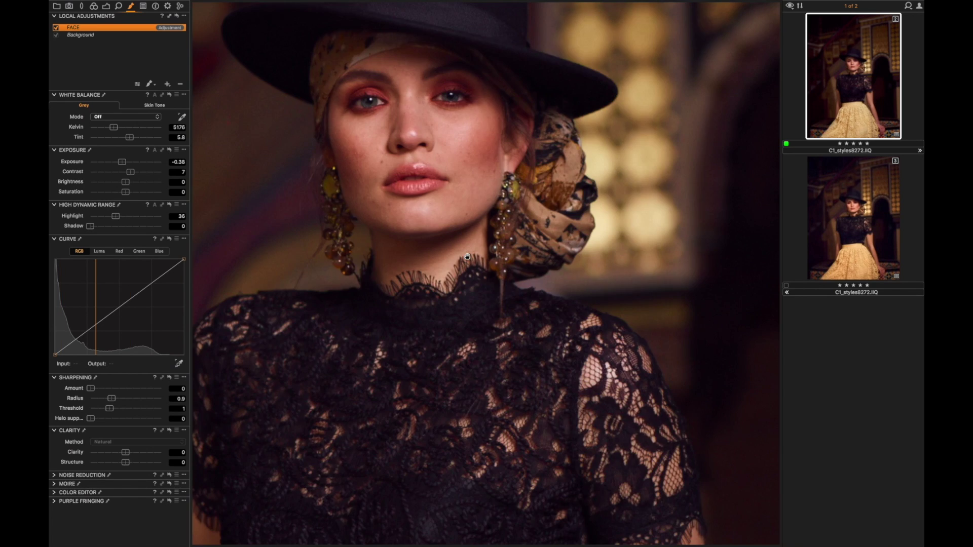
left_click_drag(413, 150, 414, 197)
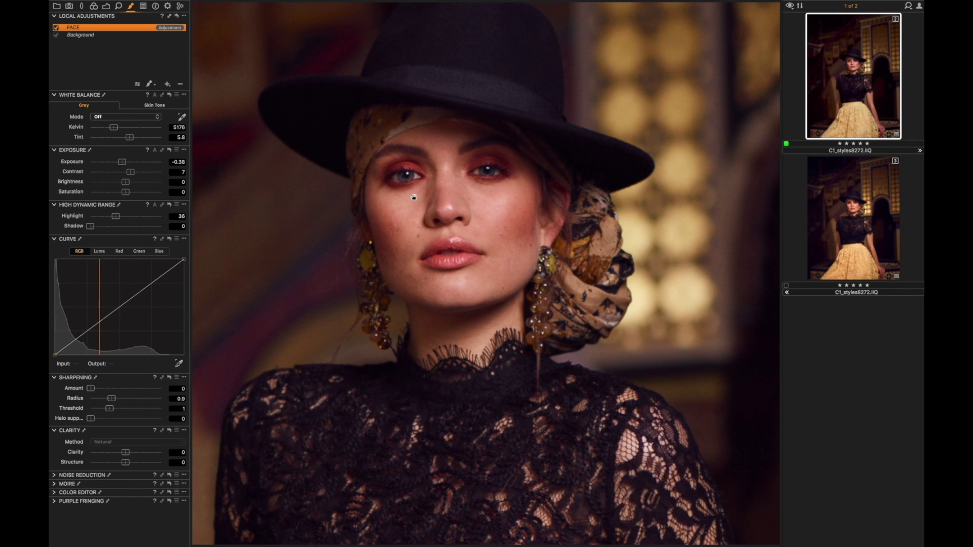
left_click(167, 85)
type("M")
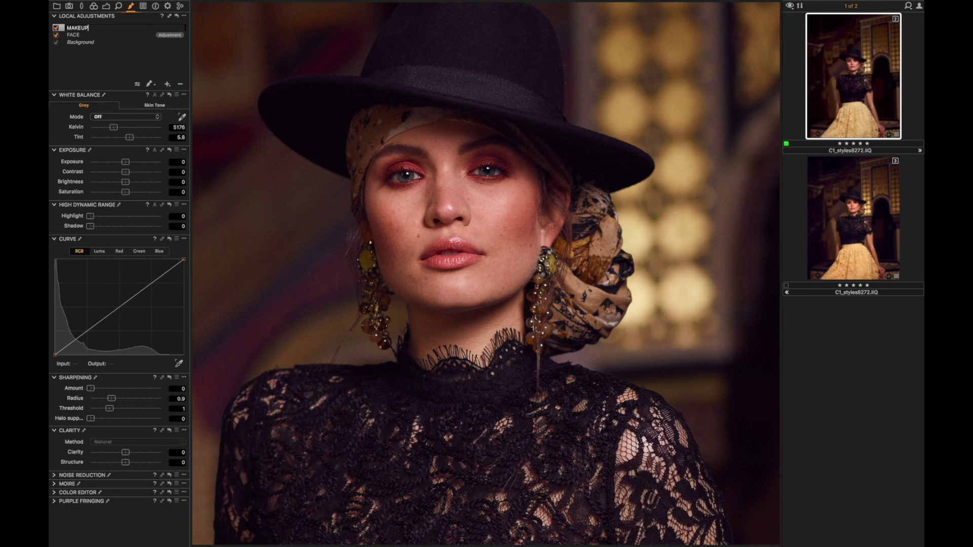
type("AKEUP")
key("Return")
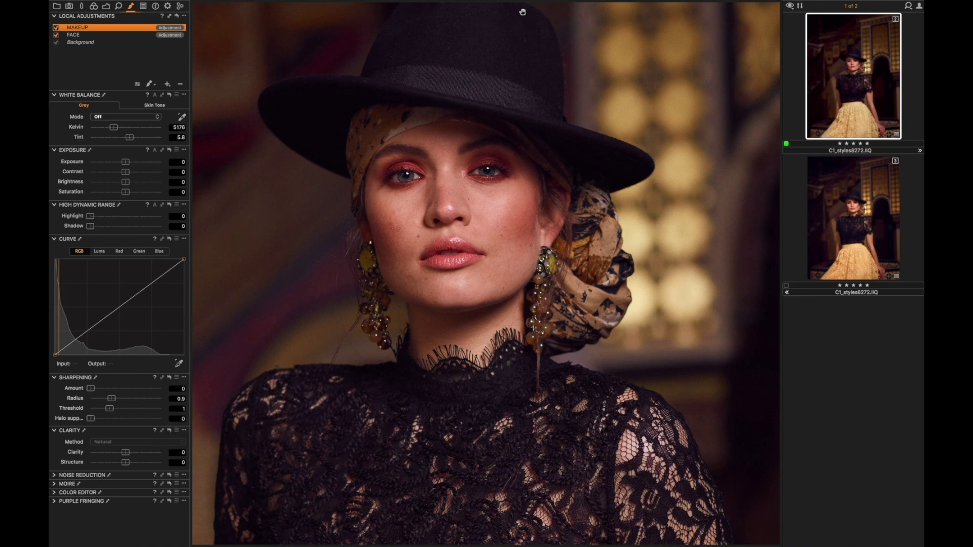
- Adjust the mask brush settings and paint the MAKEUP layer's mask over the eyeshadow of both eyes
mouse_move(504, 1)
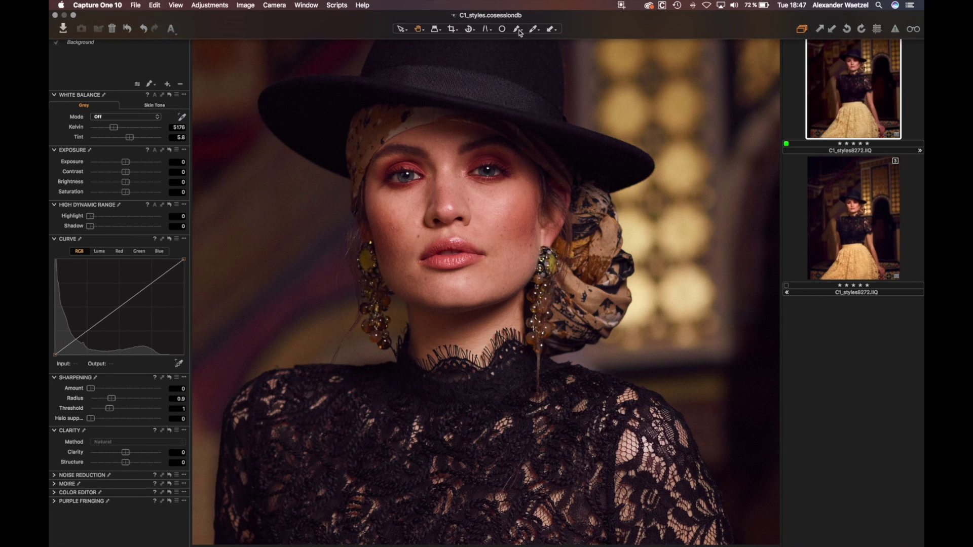
right_click(495, 140)
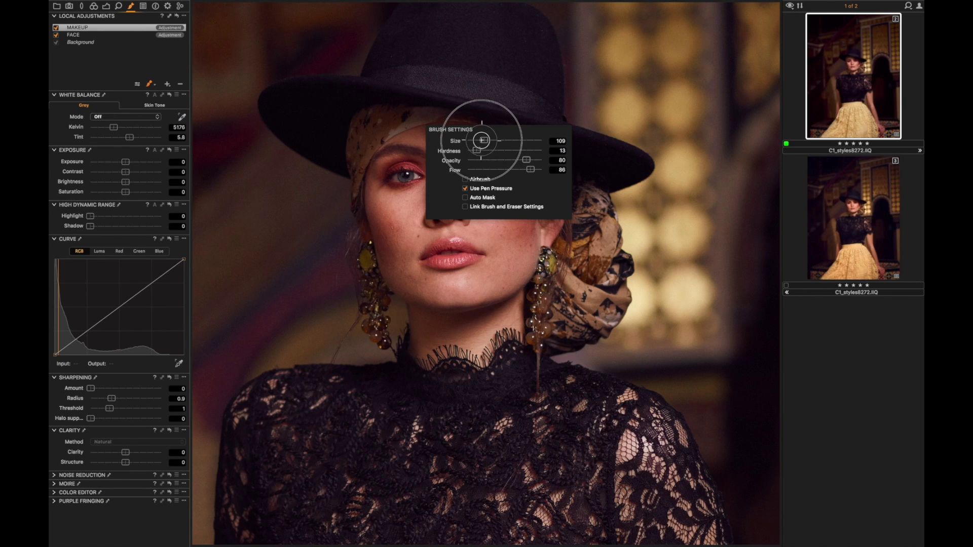
left_click_drag(482, 140, 498, 151)
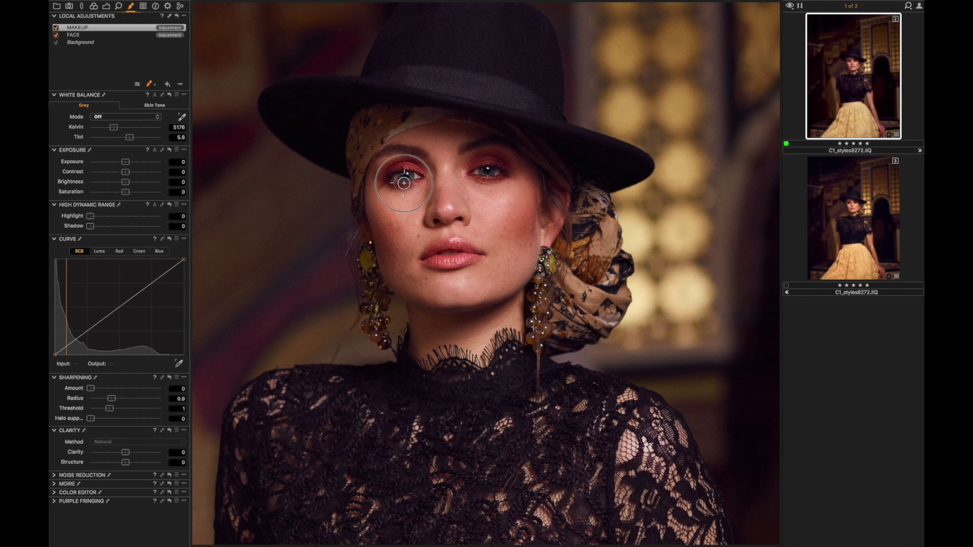
mouse_move(404, 183)
left_mouse_down()
mouse_move(404, 171)
mouse_move(392, 169)
mouse_move(392, 181)
mouse_move(408, 168)
left_mouse_up()
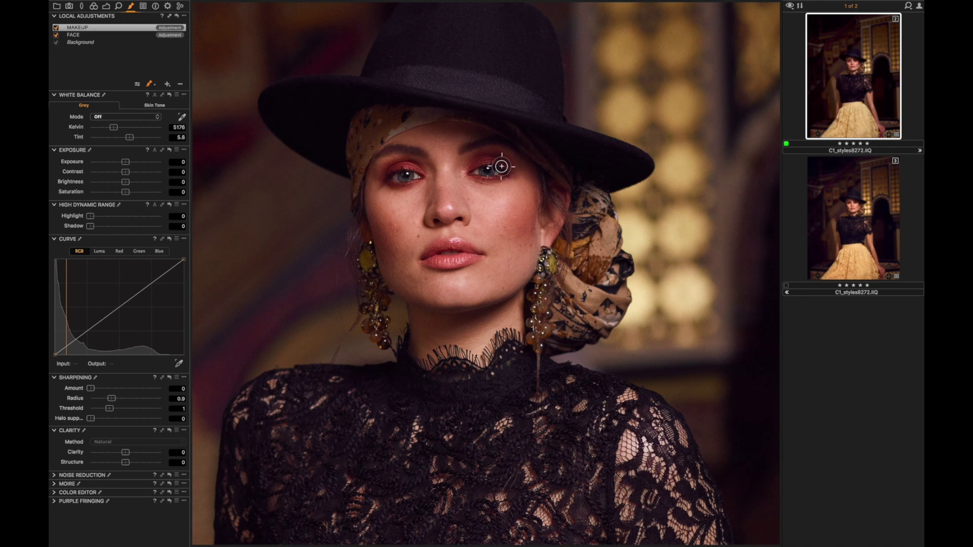
mouse_move(495, 157)
left_mouse_down()
mouse_move(482, 168)
mouse_move(489, 179)
mouse_move(499, 163)
mouse_move(484, 161)
mouse_move(476, 177)
mouse_move(502, 167)
left_mouse_up()
- Pick the red eyeshadow color in the advanced Color Editor and set its hue rotation to -5.8 and saturation to 4.0
left_click(54, 493)
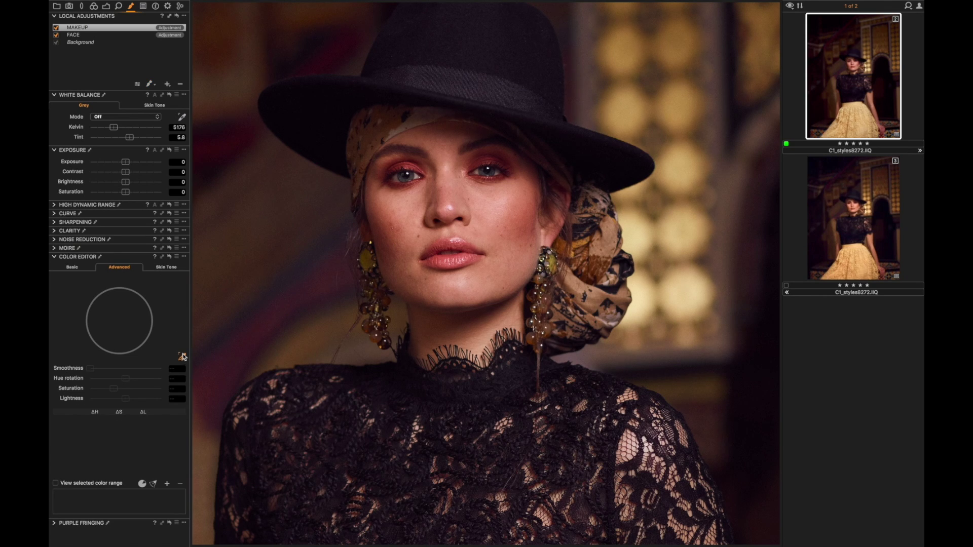
left_click(183, 357)
left_click(413, 163)
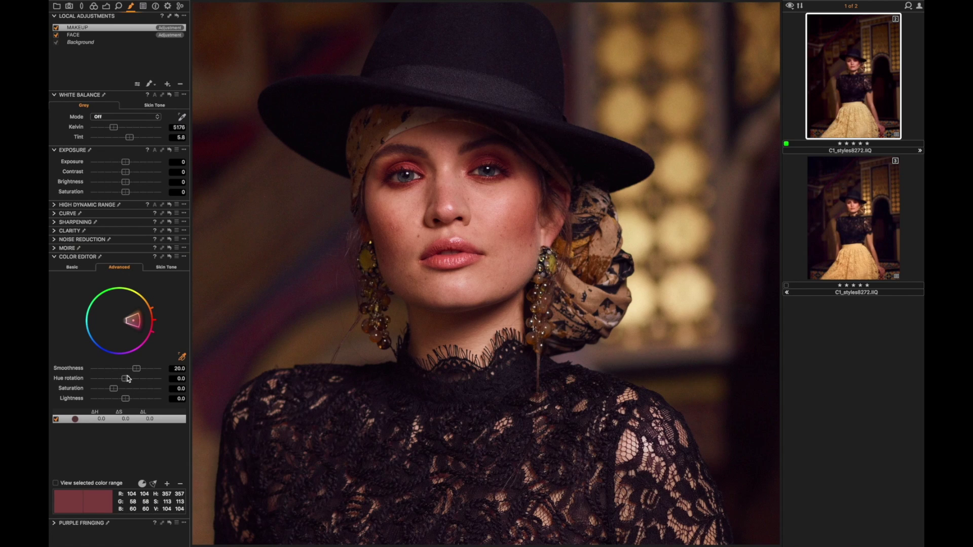
left_click_drag(126, 379, 119, 391)
left_click_drag(121, 390, 116, 389)
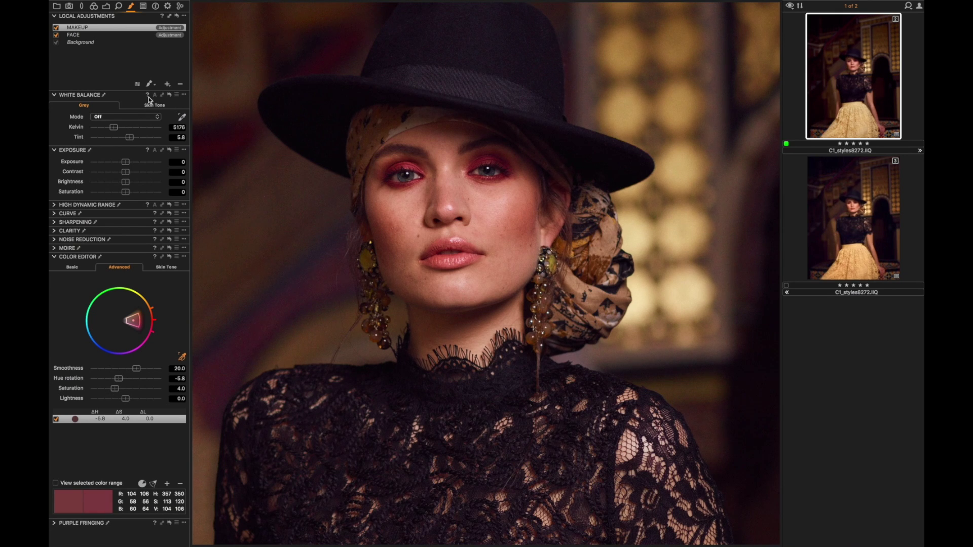
- Compare the photo with the MAKEUP layer off and on, and lower the eyeshadow color's saturation to -1.5
left_click(55, 28)
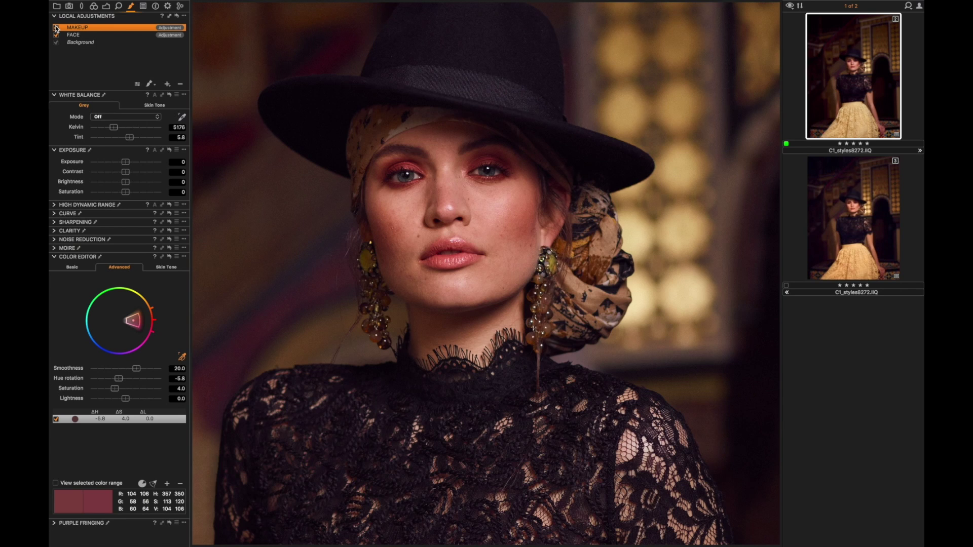
left_click(56, 28)
left_click_drag(117, 391, 114, 389)
- Straighten the photo with a long, nearly vertical guide line through the dark background beside the woman
scroll(483, 240, "down", 3)
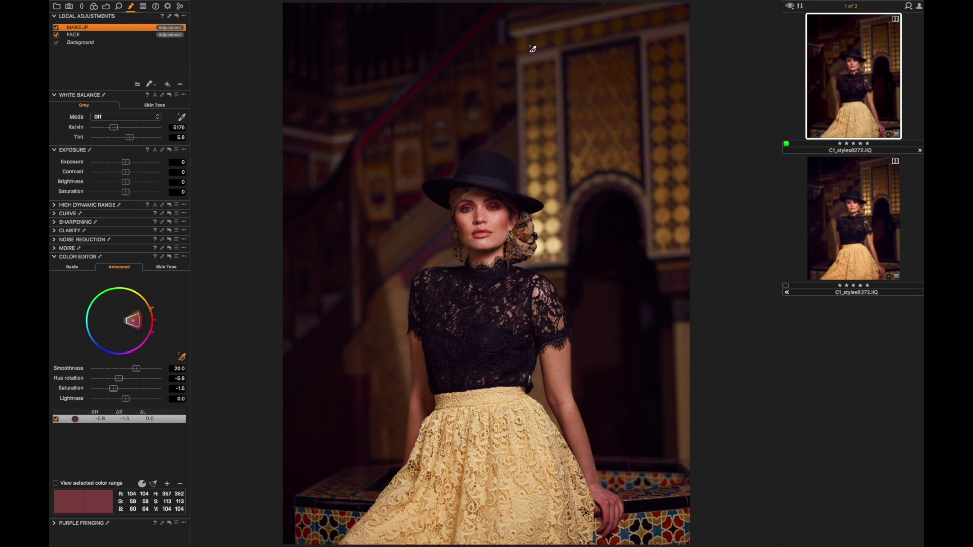
mouse_move(525, 1)
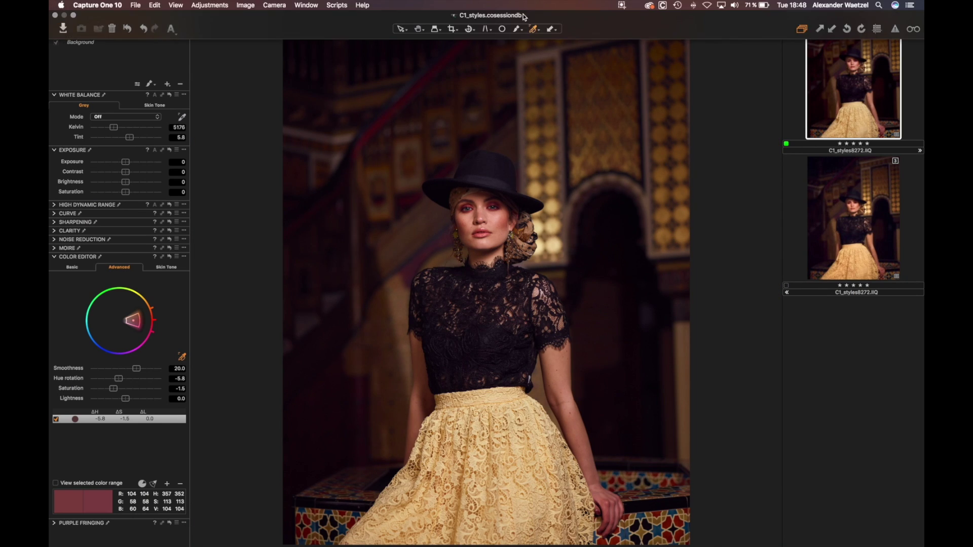
key("b")
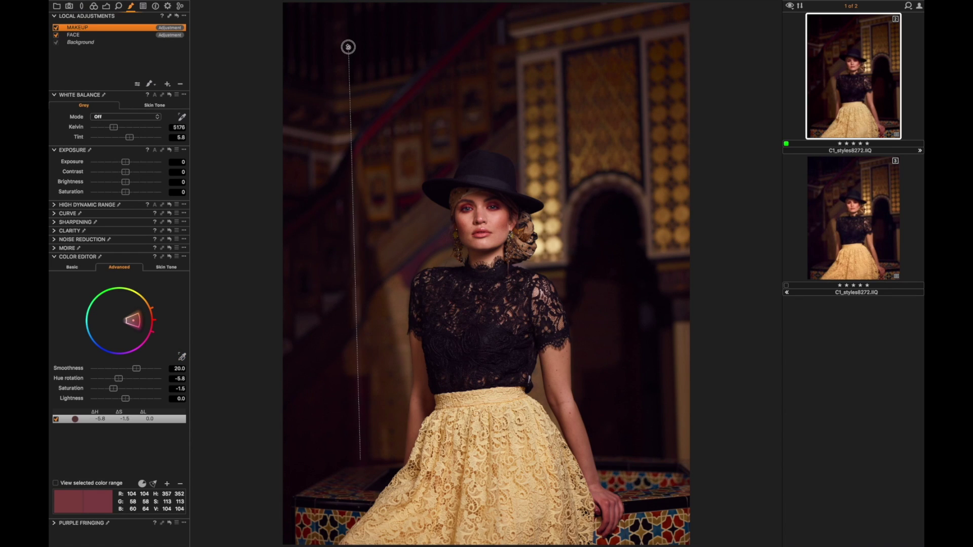
left_click_drag(360, 459, 349, 38)
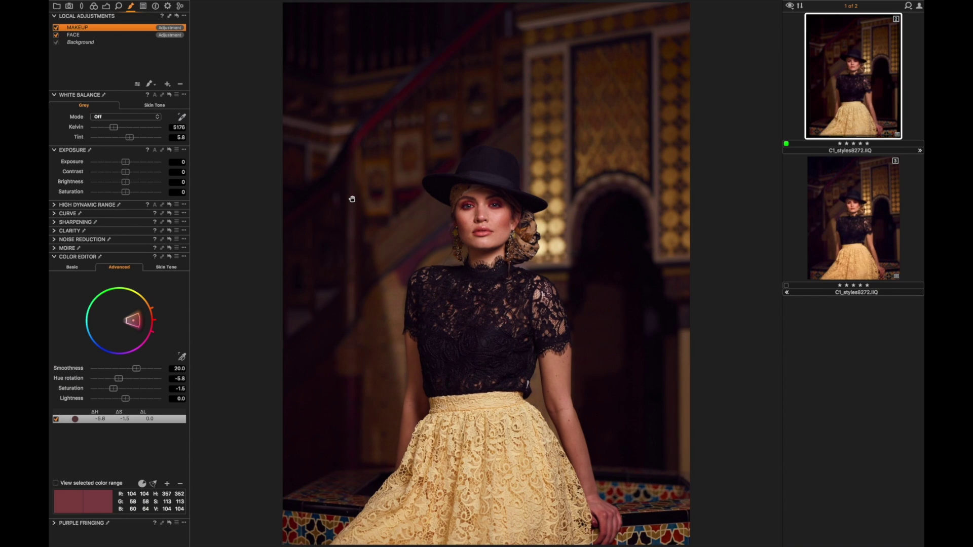
- Raise the lightness of the shadows slightly in the 3-way color balance
left_click(94, 6)
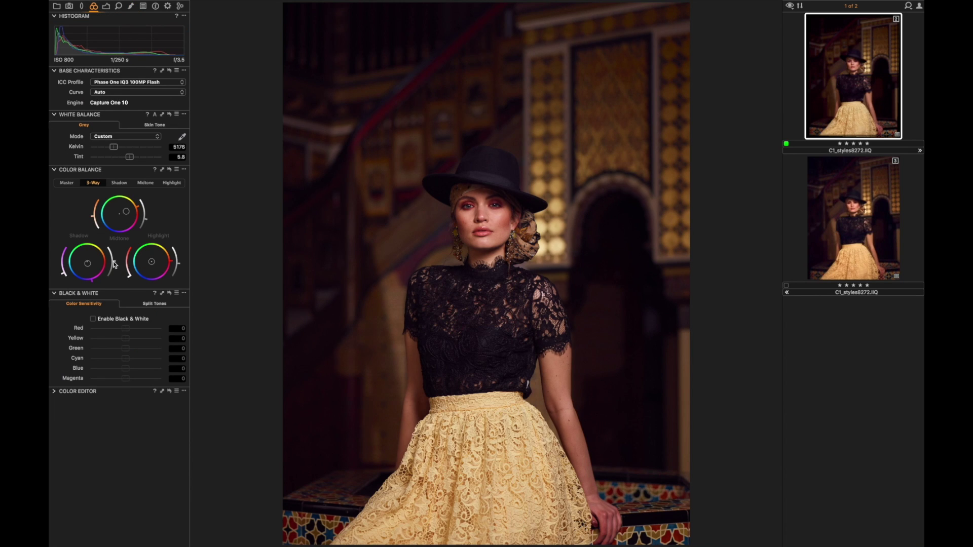
left_click_drag(115, 264, 116, 262)
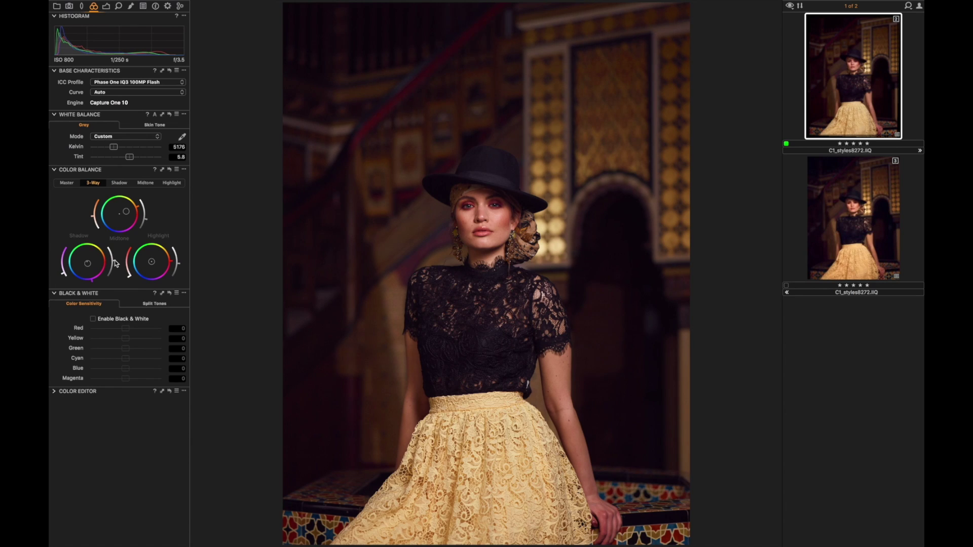